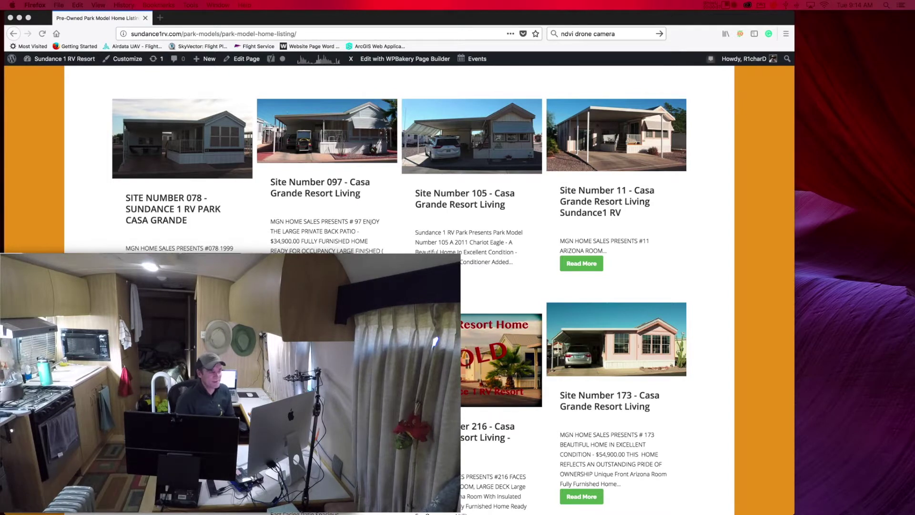
- Launch the calendar app, move its window further left, then quit it
{"action": "mouse_move", "coordinate": [672, 511]}
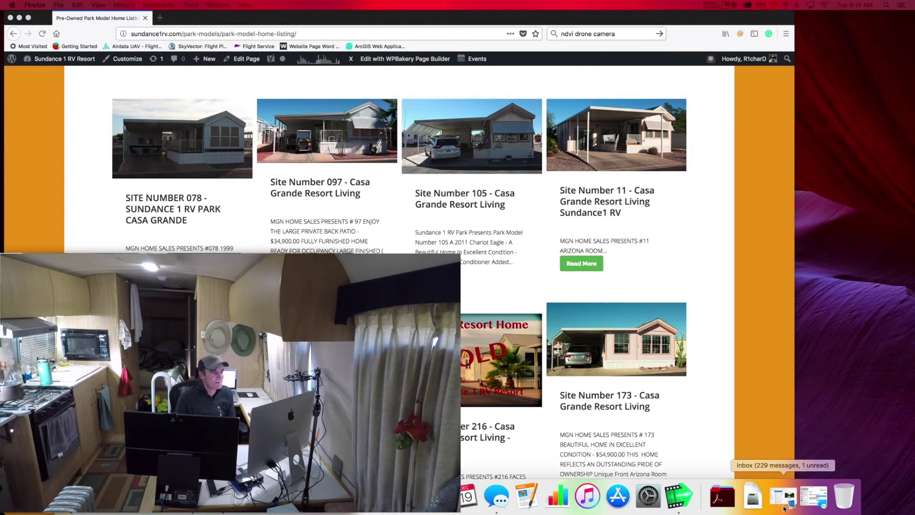
{"action": "left_click", "coordinate": [464, 499]}
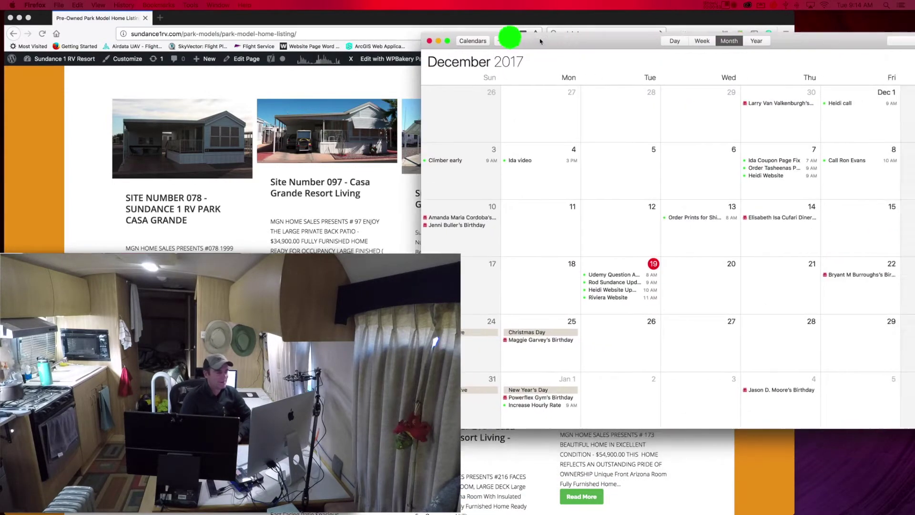
{"action": "mouse_move", "coordinate": [507, 32]}
{"action": "left_mouse_down"}
{"action": "mouse_move", "coordinate": [198, 24]}
{"action": "mouse_move", "coordinate": [258, 20]}
{"action": "left_mouse_up"}
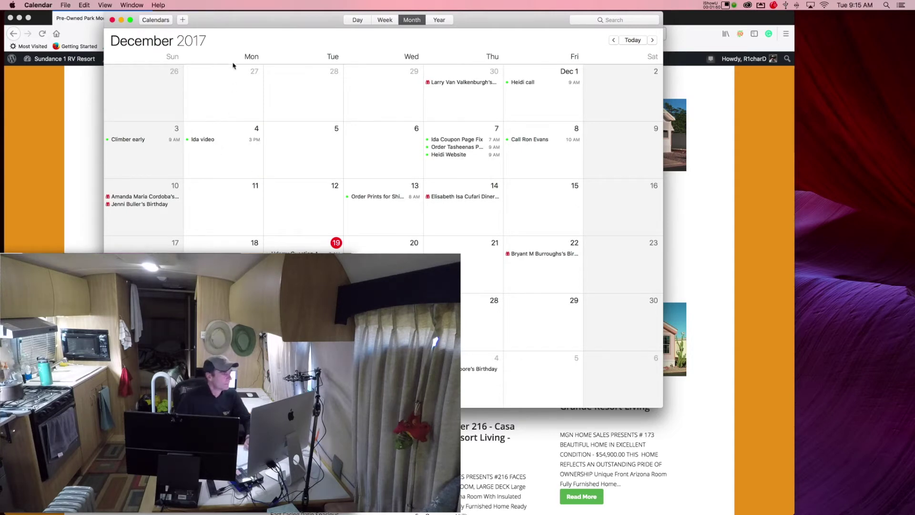
{"action": "left_click", "coordinate": [42, 4]}
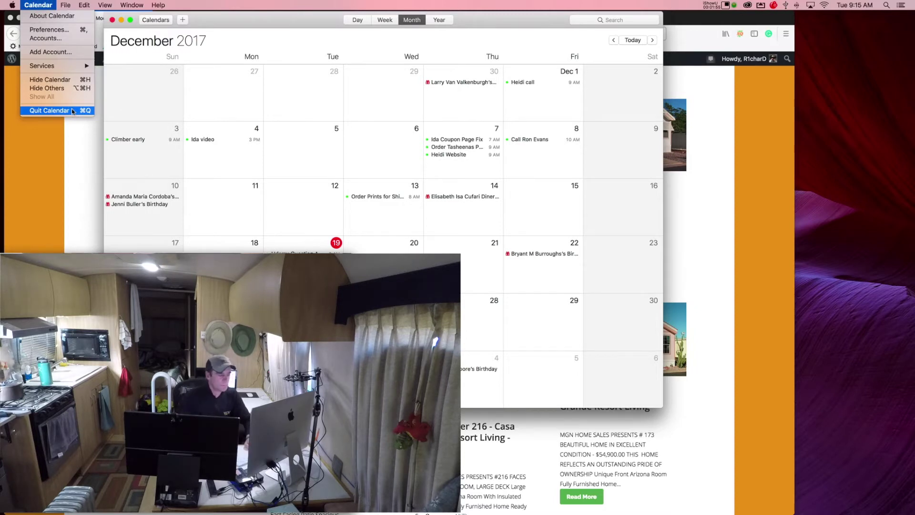
{"action": "left_click", "coordinate": [73, 111]}
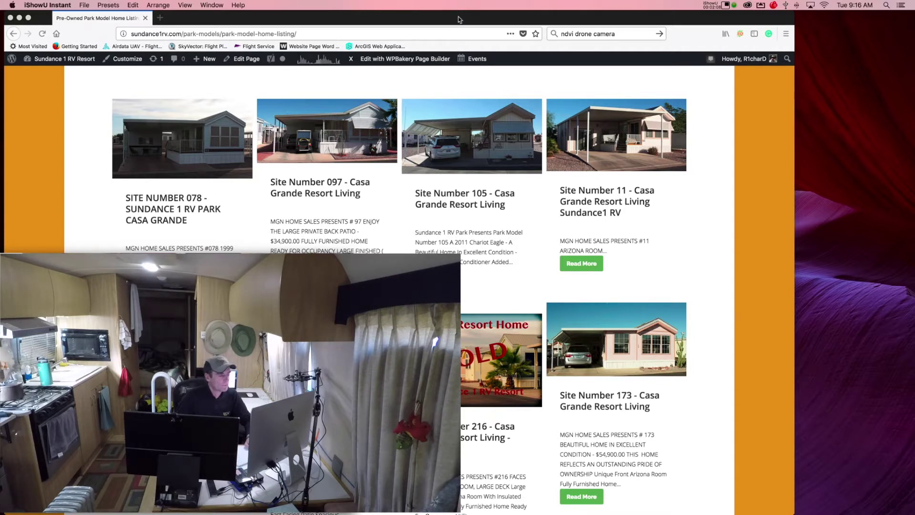
- Load myhours.com in a new browser tab
{"action": "left_click", "coordinate": [162, 18]}
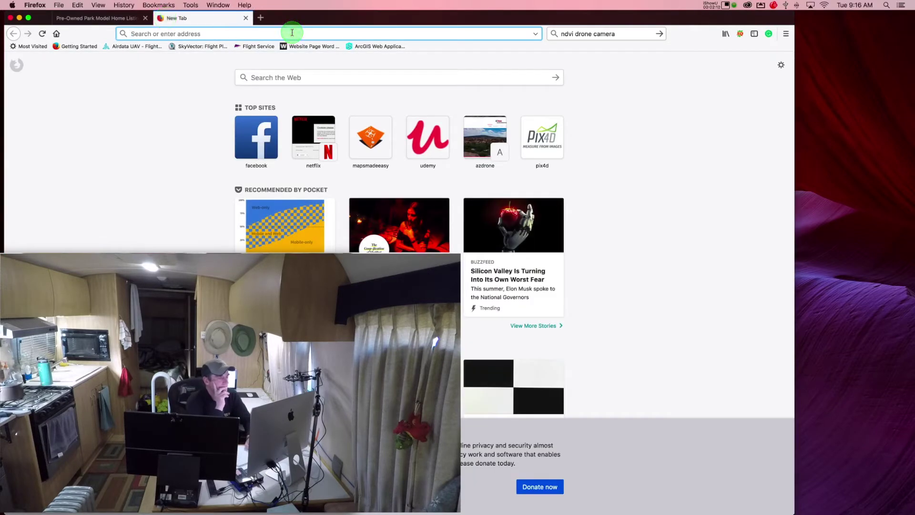
{"action": "type", "text": "myh"}
{"action": "key", "text": "Return"}
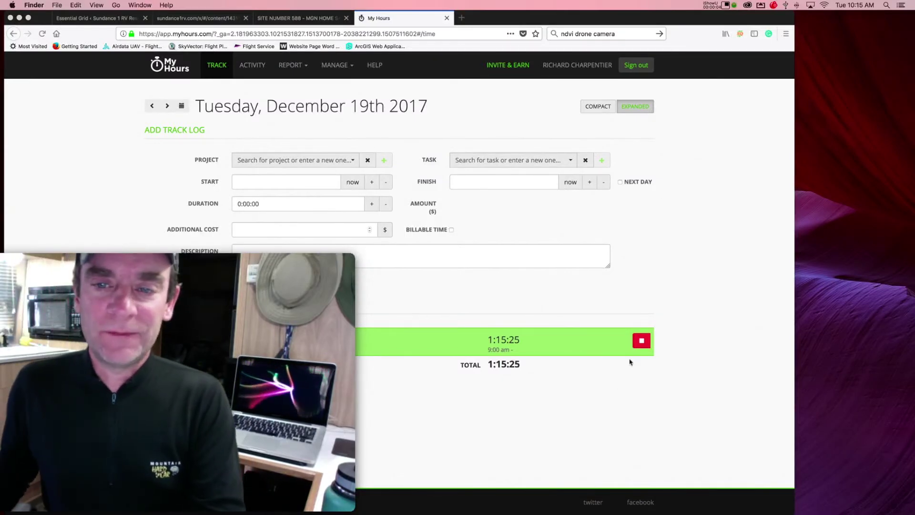
- Stop the running timer, ending the 9:00–10:15 am log at 1:15:26
{"action": "left_click", "coordinate": [642, 341]}
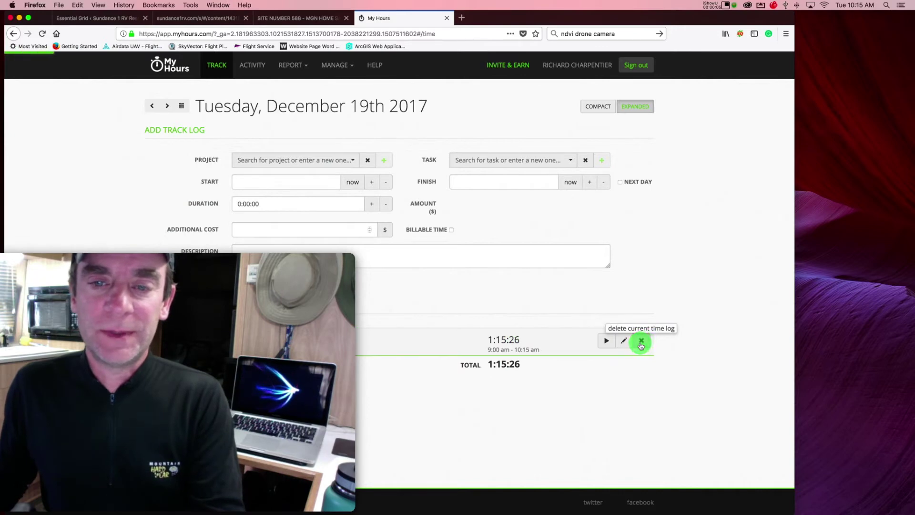